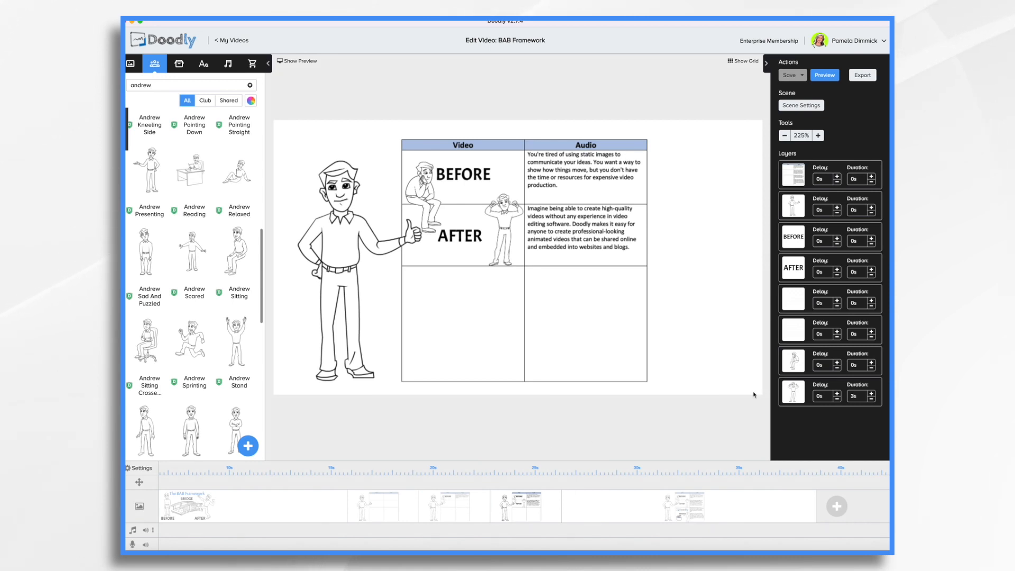
- Select the script table image in the scene, then deselect it on empty canvas
{"action": "left_click", "coordinate": [606, 256]}
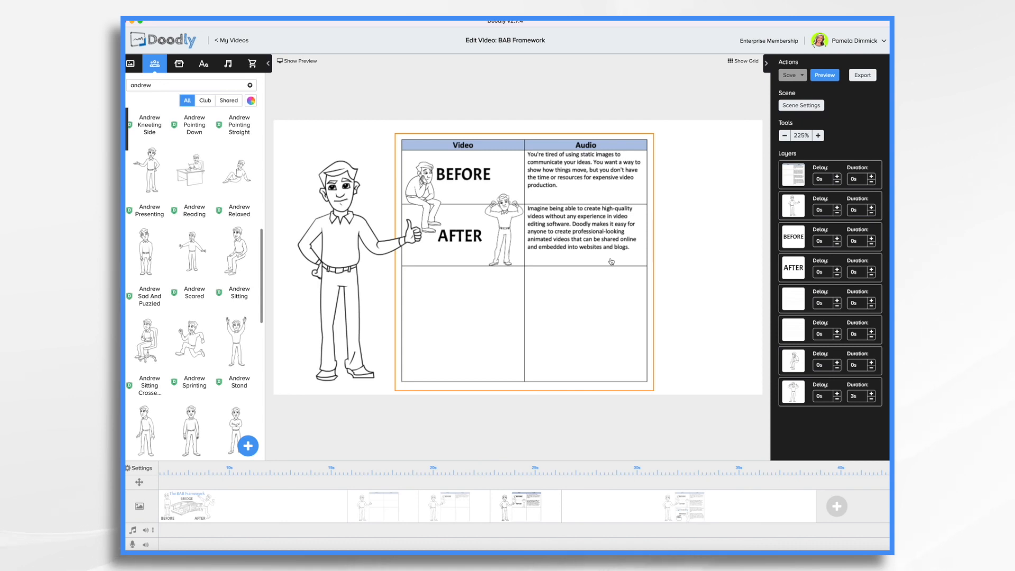
{"action": "left_click", "coordinate": [708, 283]}
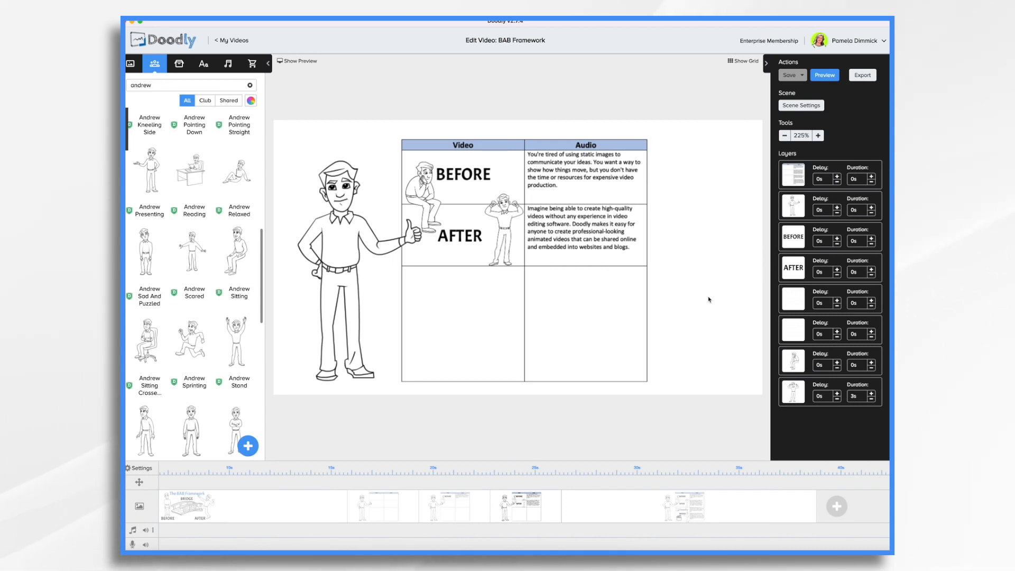
- Show the final timeline scene holding the BRIDGE row with logo, clapperboard and character
{"action": "left_click", "coordinate": [587, 514]}
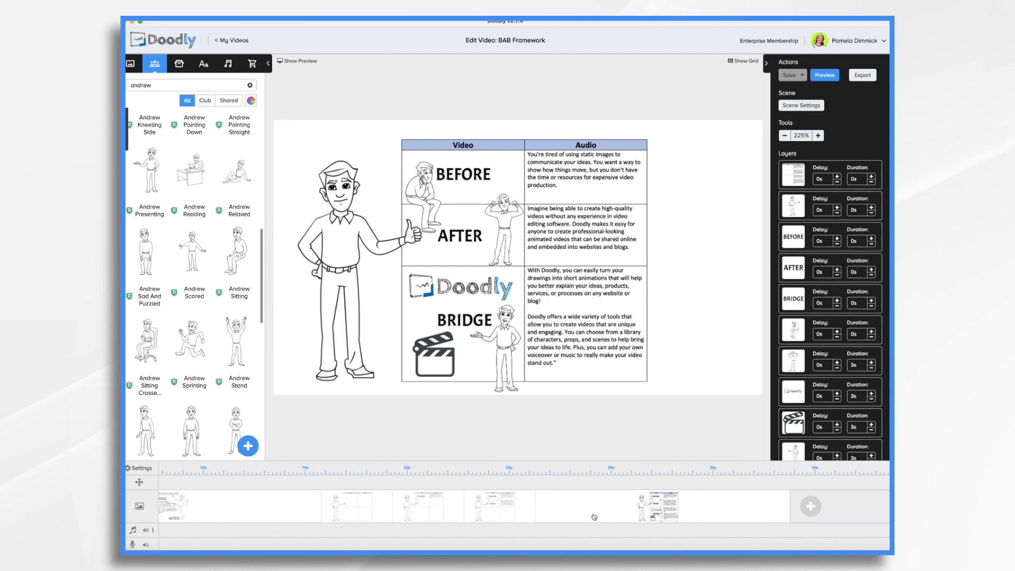